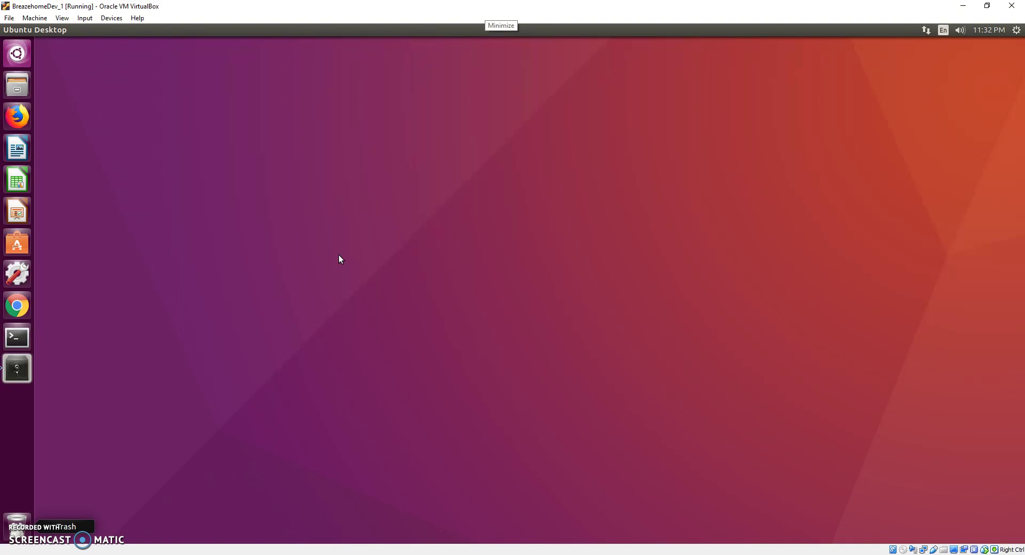
- Check the disk layout in the Disks app, then close it
key(super)
text(disks)
key(Return)
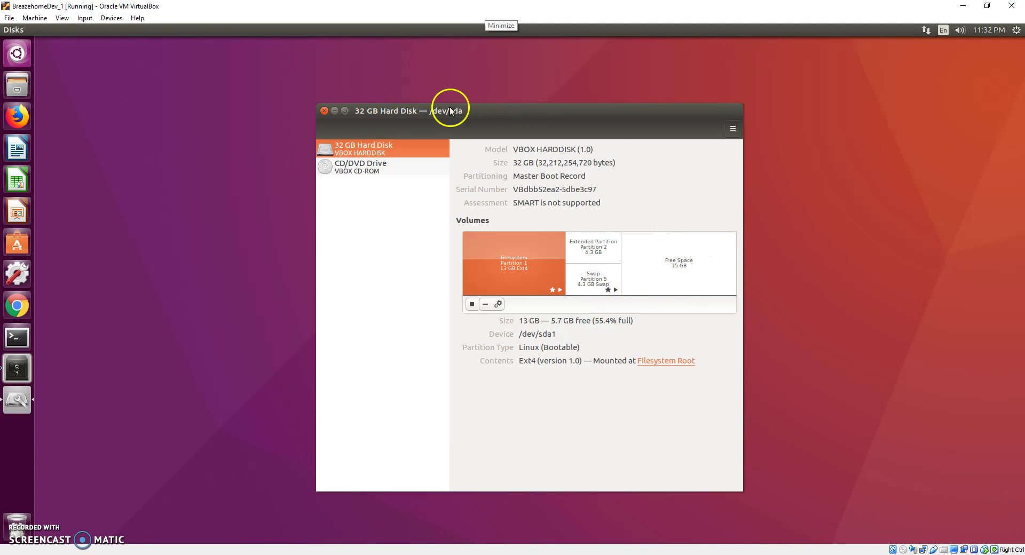
click(325, 110)
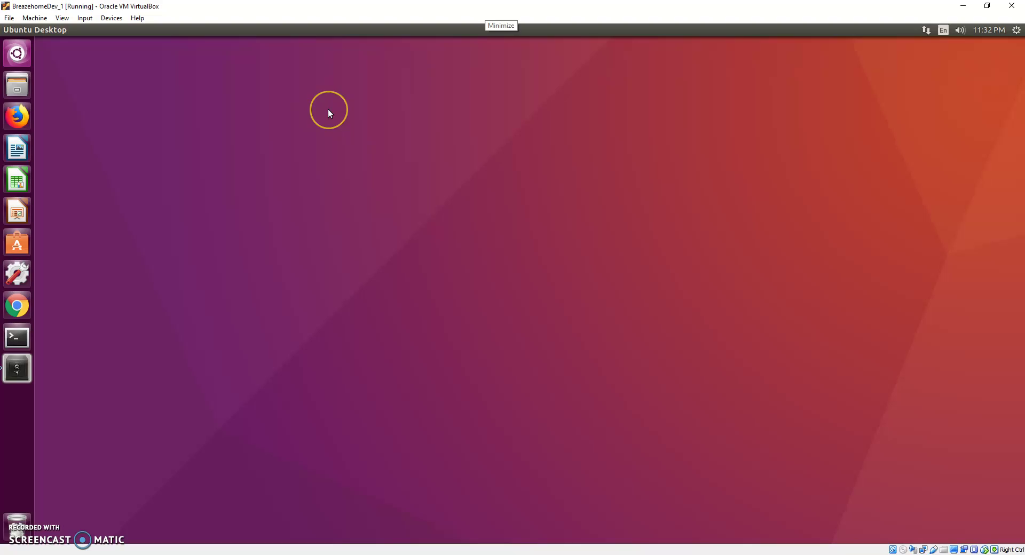
- Install the gparted package in Terminal with sudo apt-get, confirming with Y
key(super)
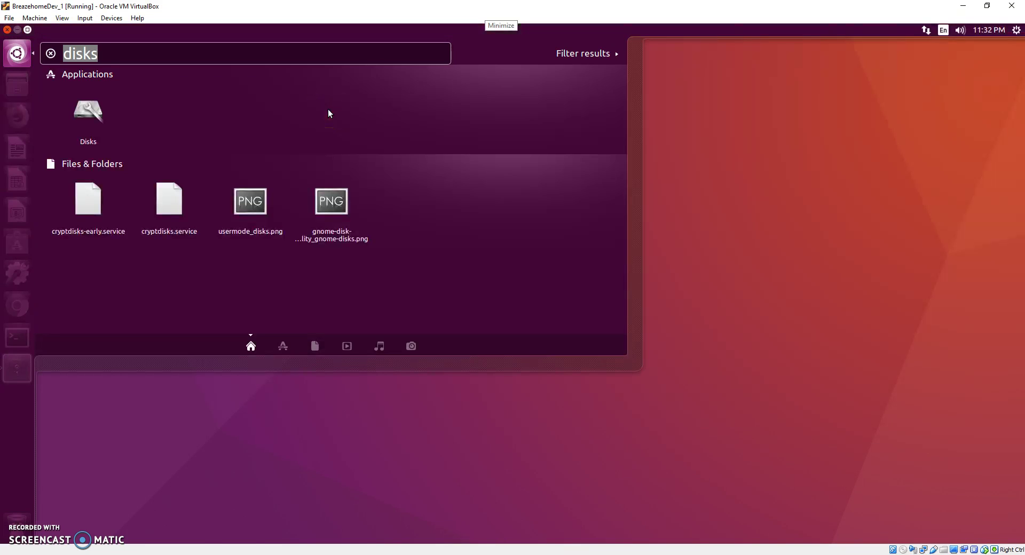
click(81, 280)
click(16, 342)
text(sudo apt-get install gparted)
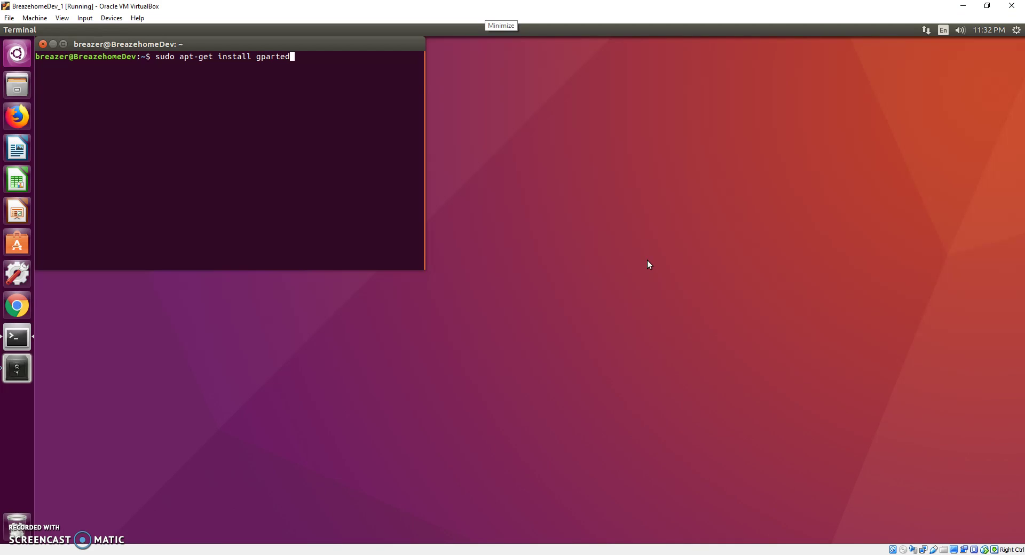
key(Return)
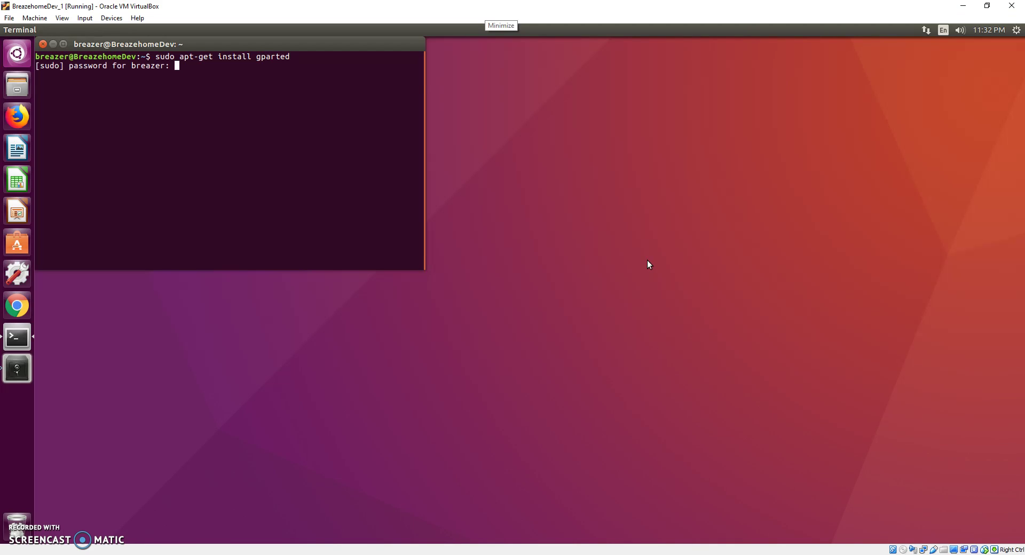
key(Return)
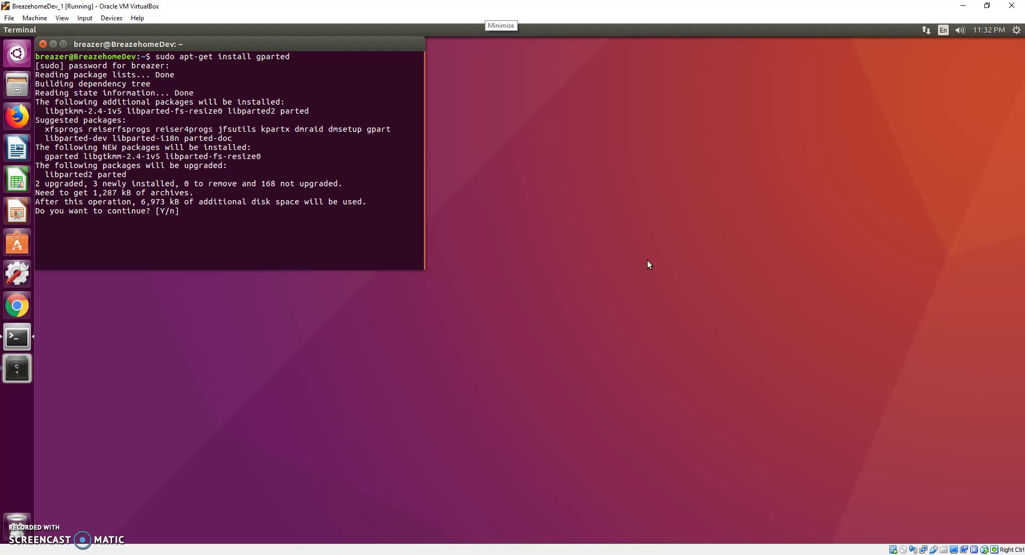
text(y)
key(Return)
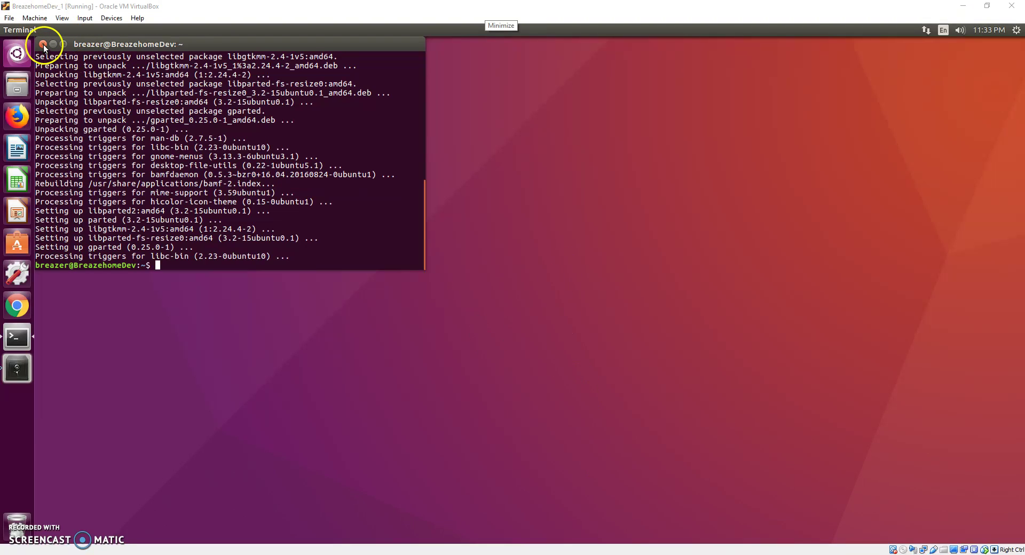
- Launch GParted Partition Editor from a 'gp' Dash search and authenticate with the sudo password
key(super)
text(gpar)
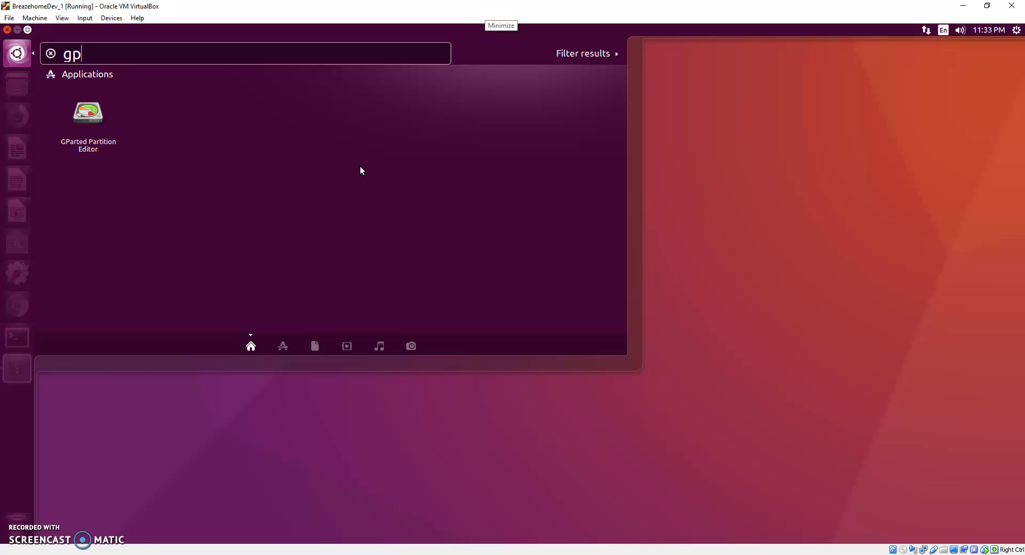
click(88, 112)
text(**)
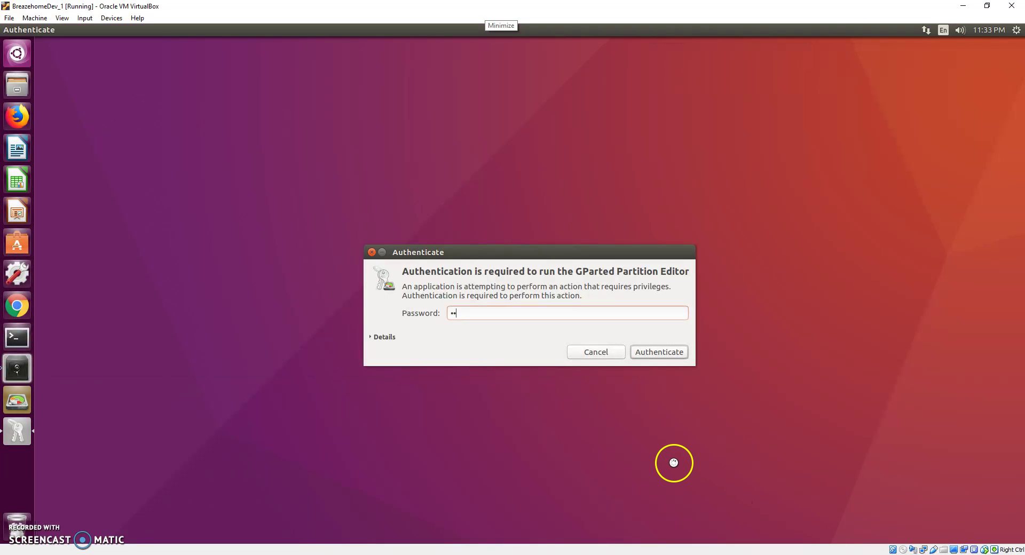
text(******)
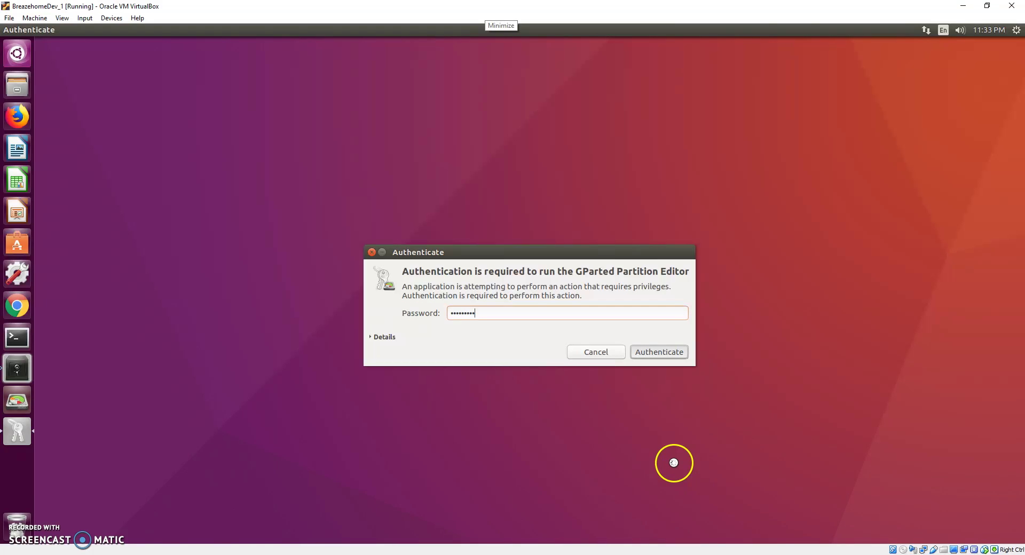
key(Return)
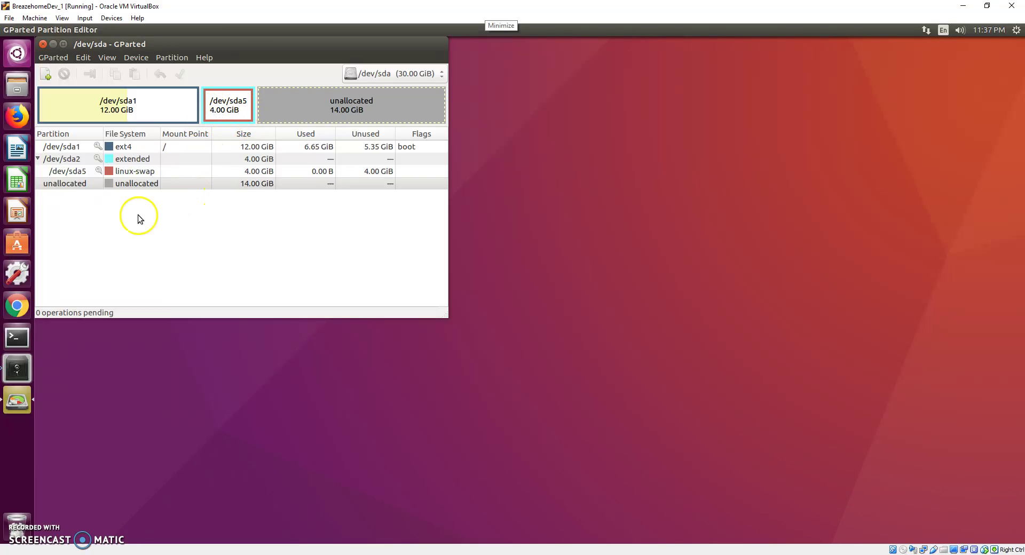
- Turn off swap on /dev/sda5 and grow extended /dev/sda2 over the unallocated space
right_click(133, 172)
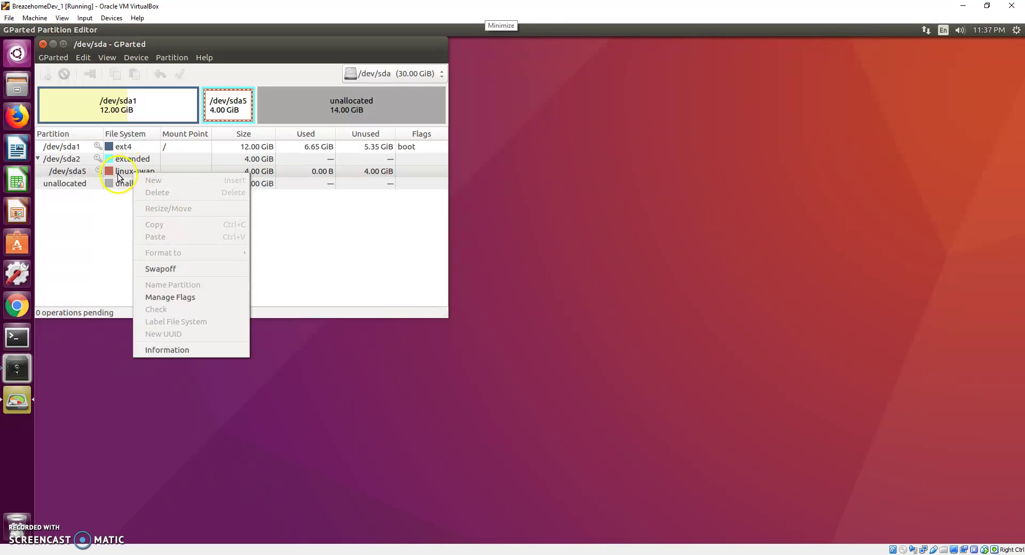
click(170, 270)
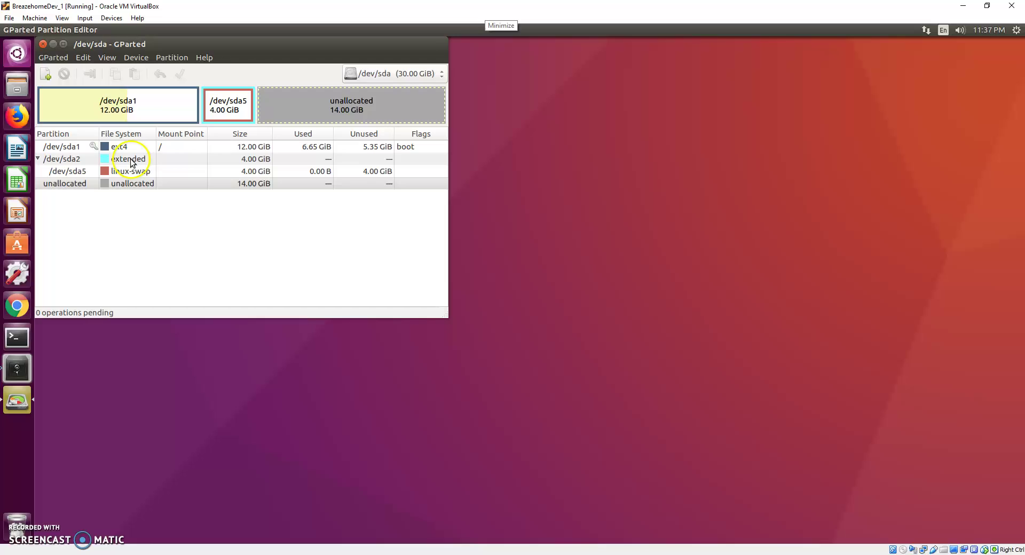
click(129, 160)
right_click(129, 160)
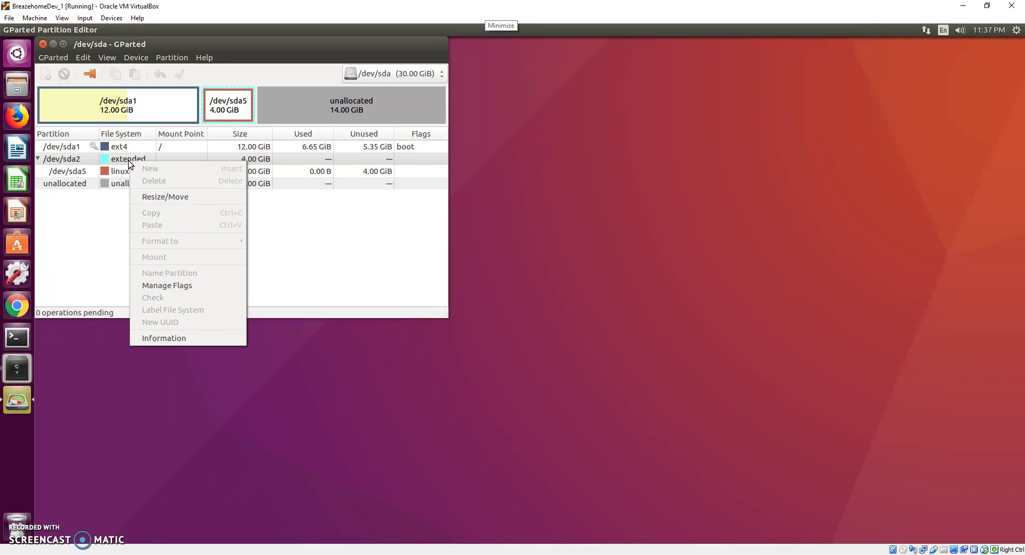
click(156, 200)
drag(173, 146, 356, 133)
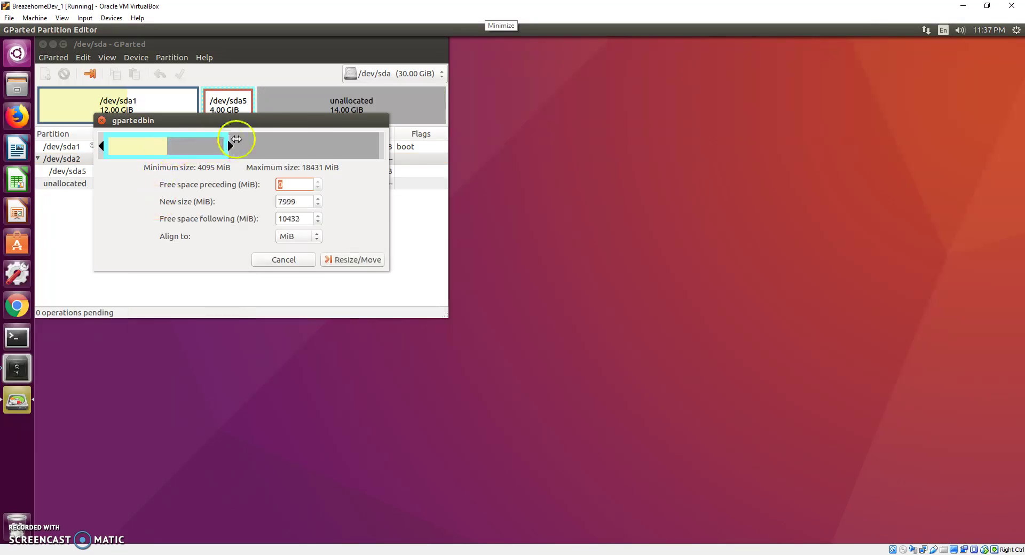
click(339, 261)
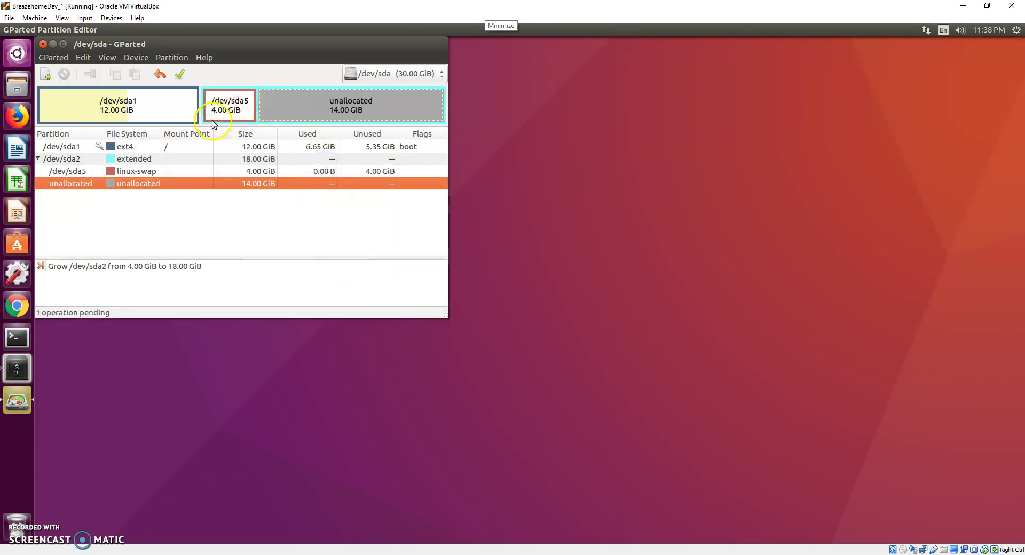
- Queue moving the 4096 MiB swap partition /dev/sda5 to the end of the disk
click(117, 172)
right_click(116, 172)
click(169, 211)
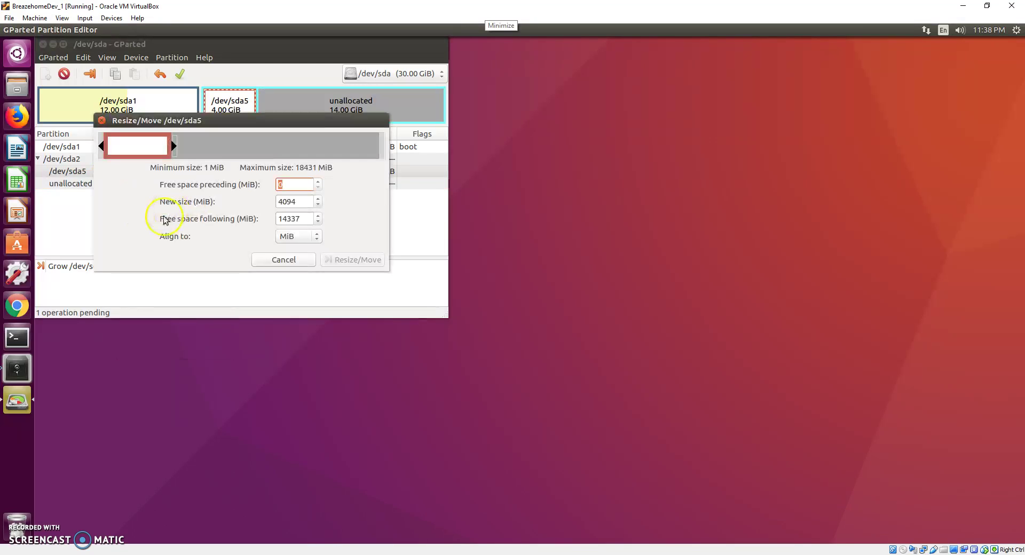
drag(175, 145, 380, 146)
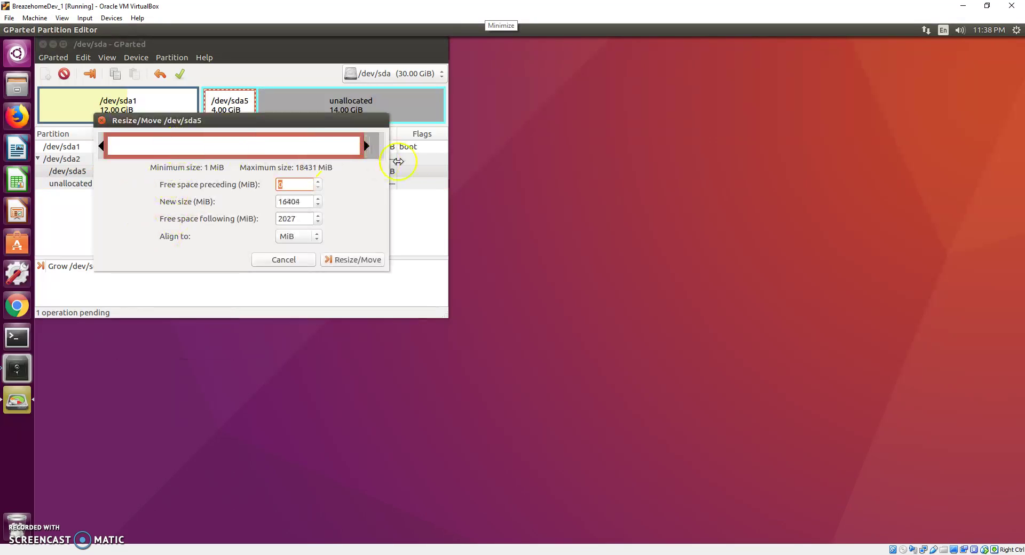
drag(100, 145, 313, 148)
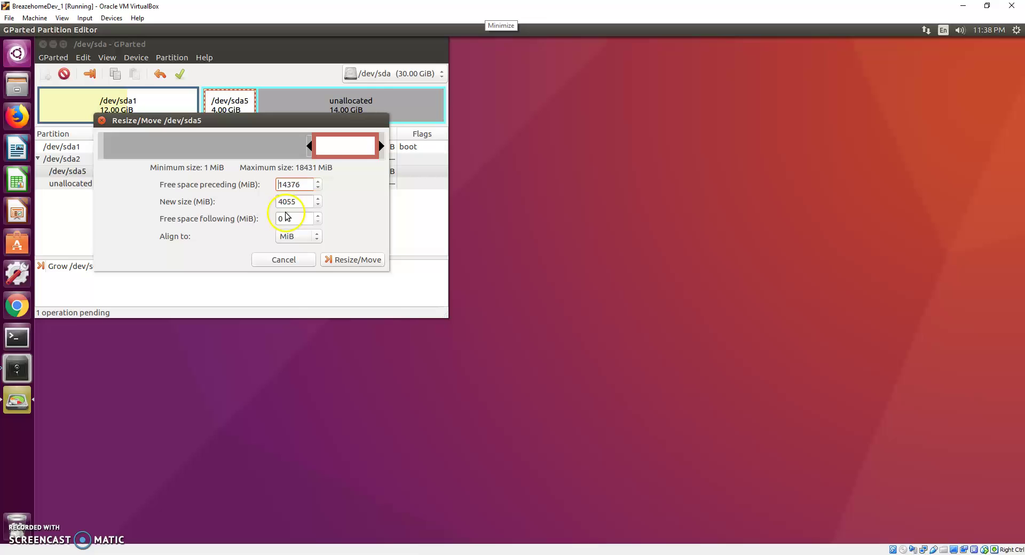
click(295, 203)
text(4096)
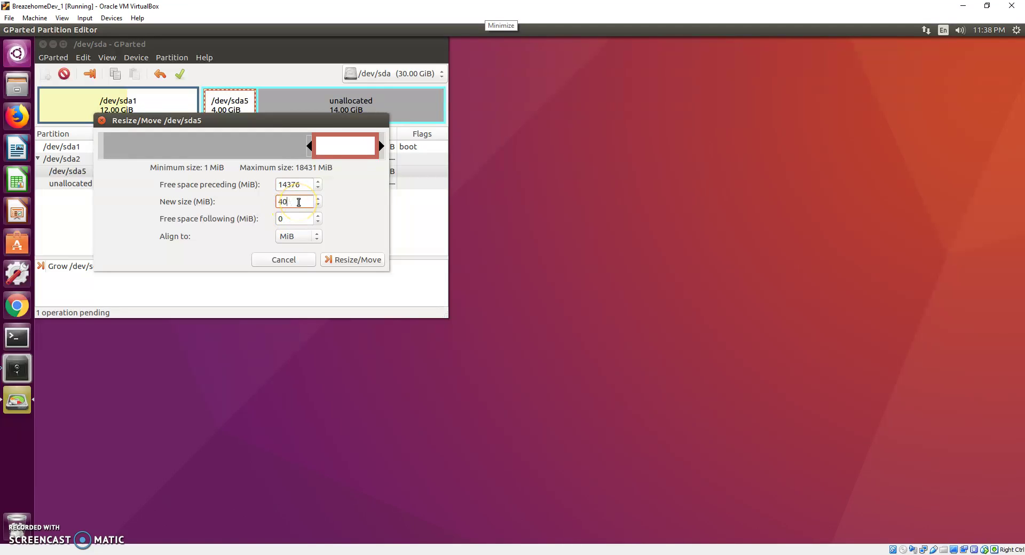
click(363, 261)
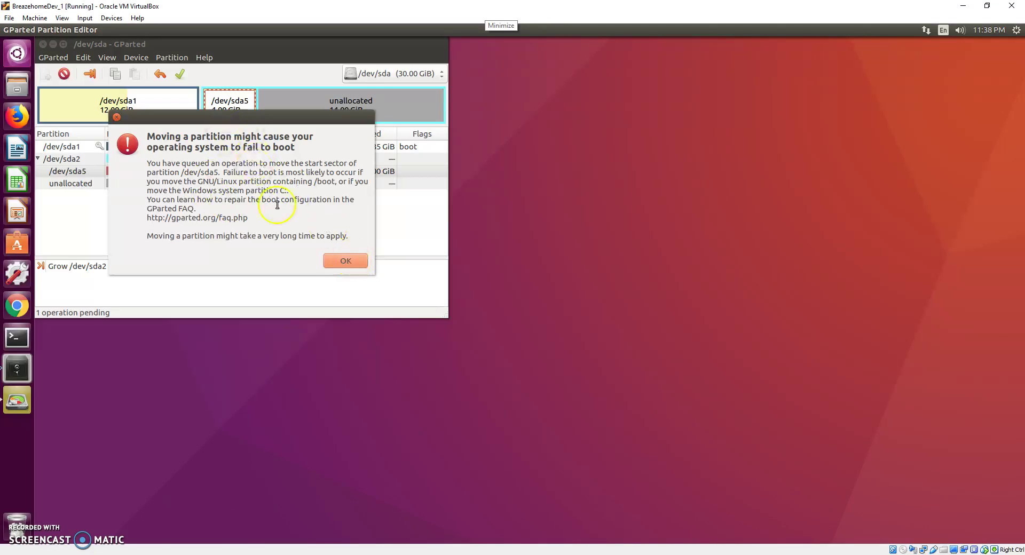
- Acknowledge the boot warning and shrink /dev/sda2 to 4 GiB at the disk's end
click(346, 260)
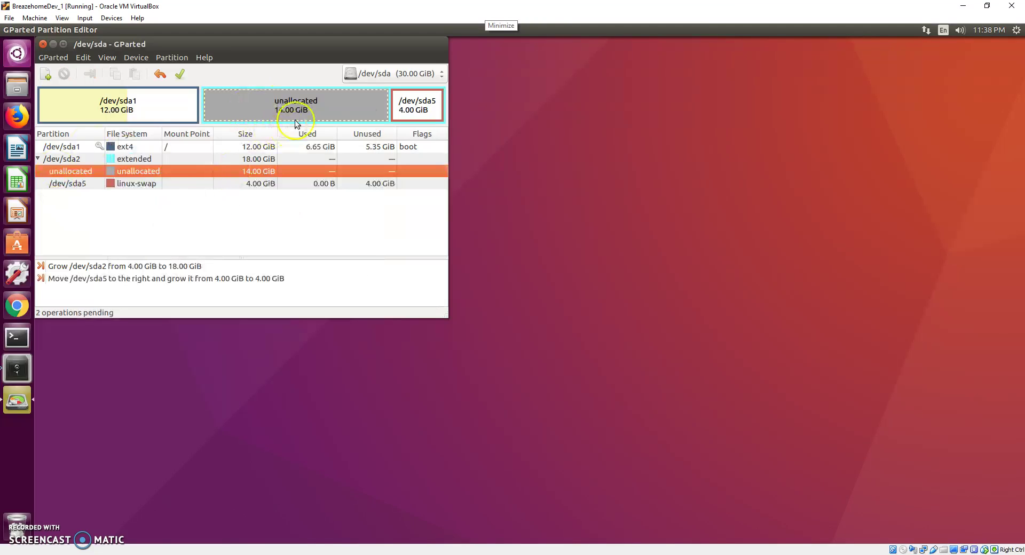
click(129, 160)
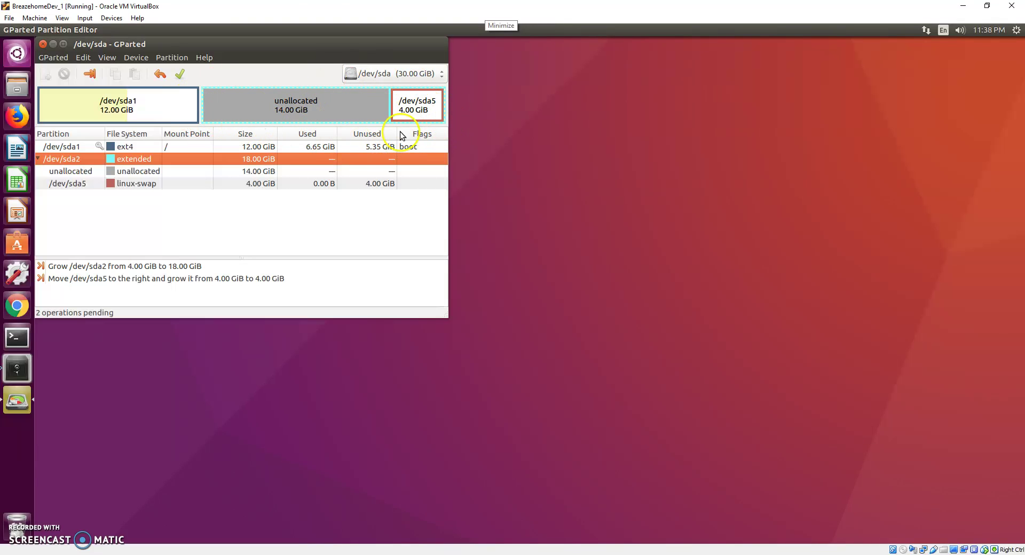
right_click(128, 163)
click(143, 194)
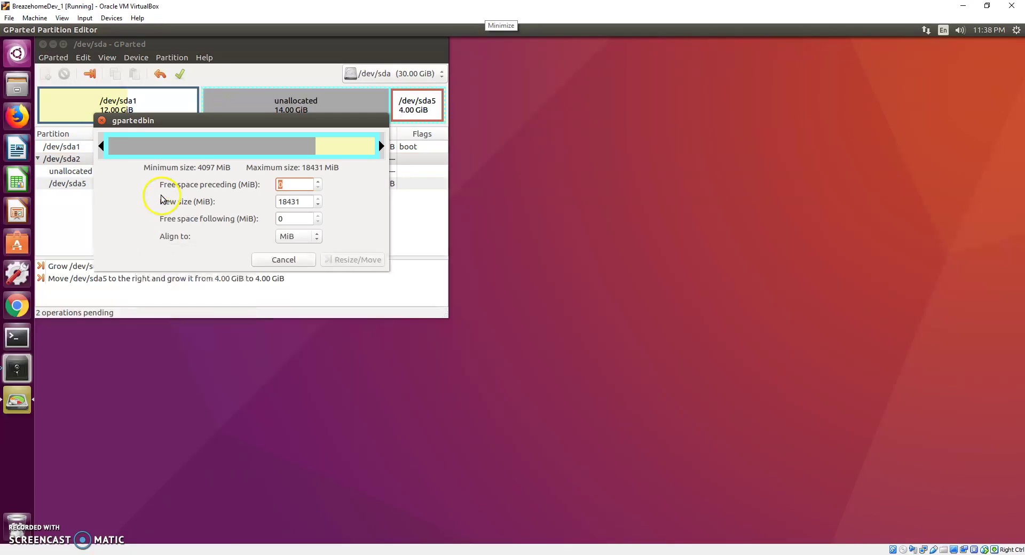
drag(100, 147, 322, 146)
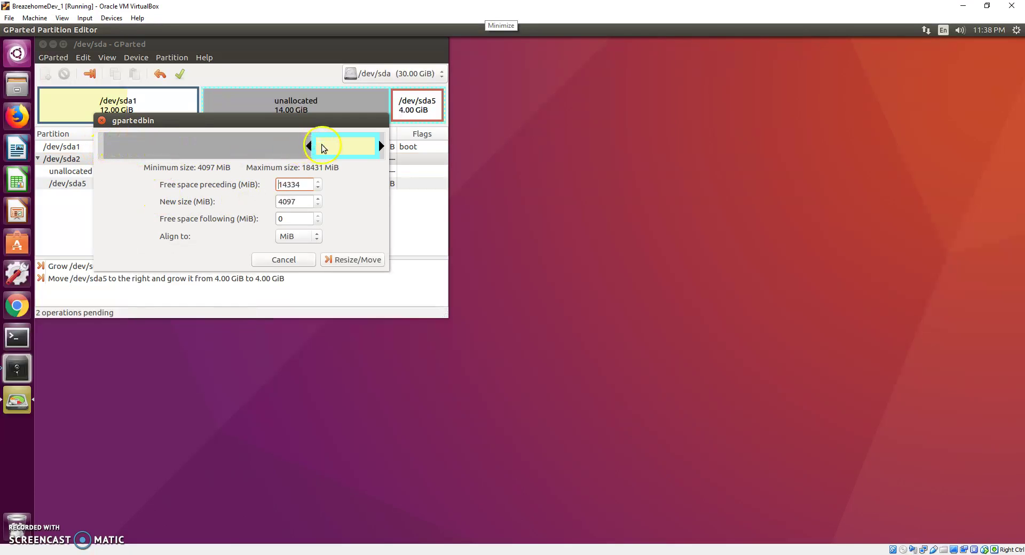
click(347, 259)
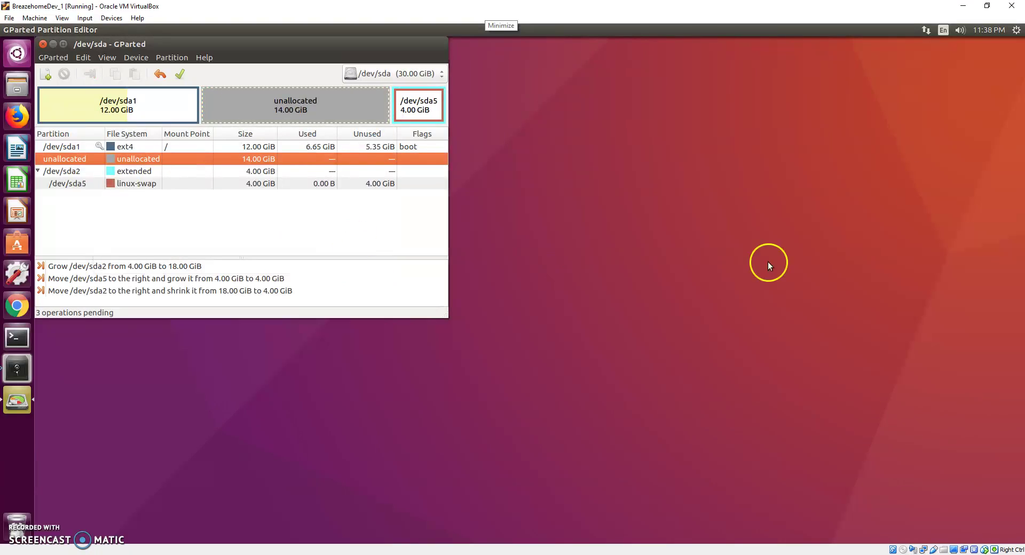
- Queue growing /dev/sda1 into all the free space, to 26 GiB
click(120, 147)
right_click(112, 146)
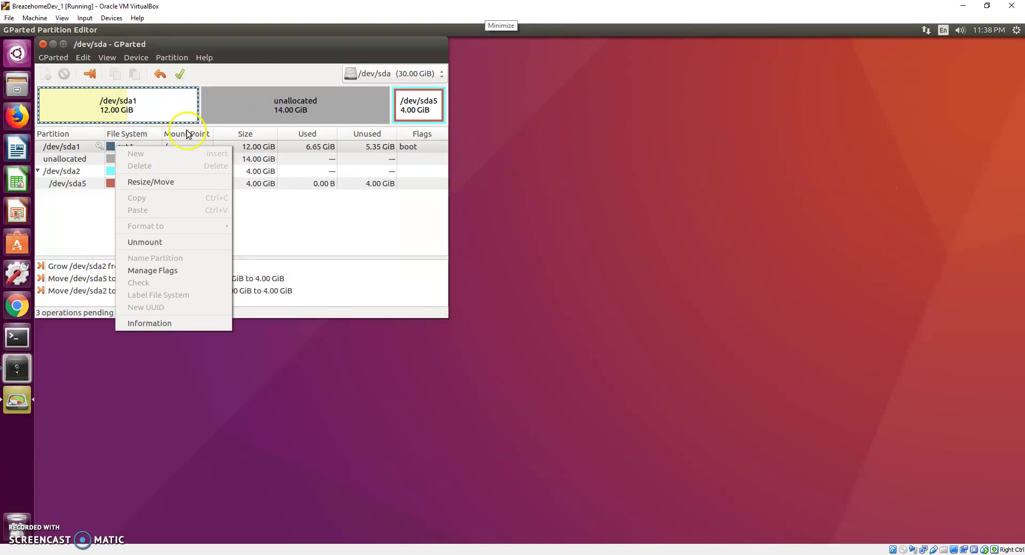
click(158, 184)
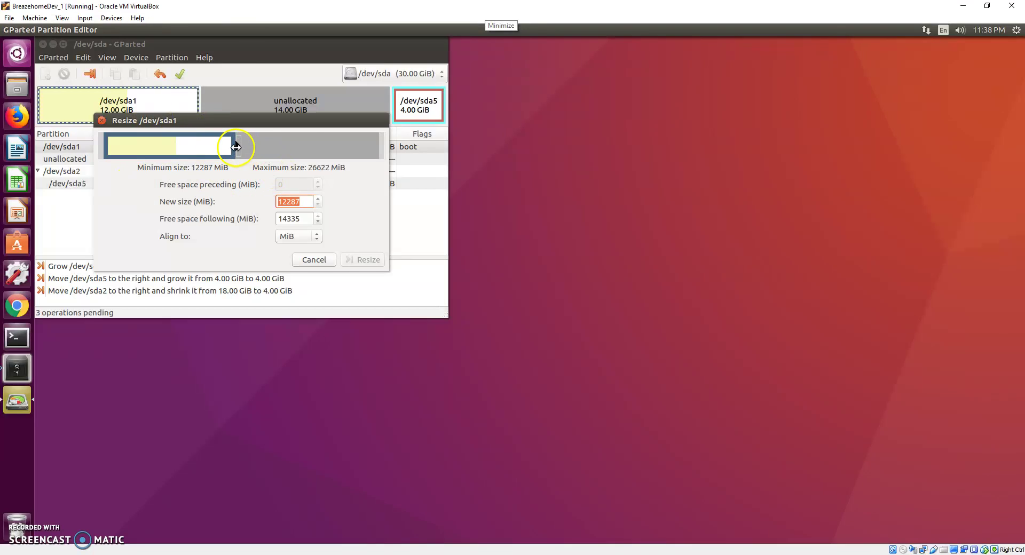
drag(237, 145, 400, 145)
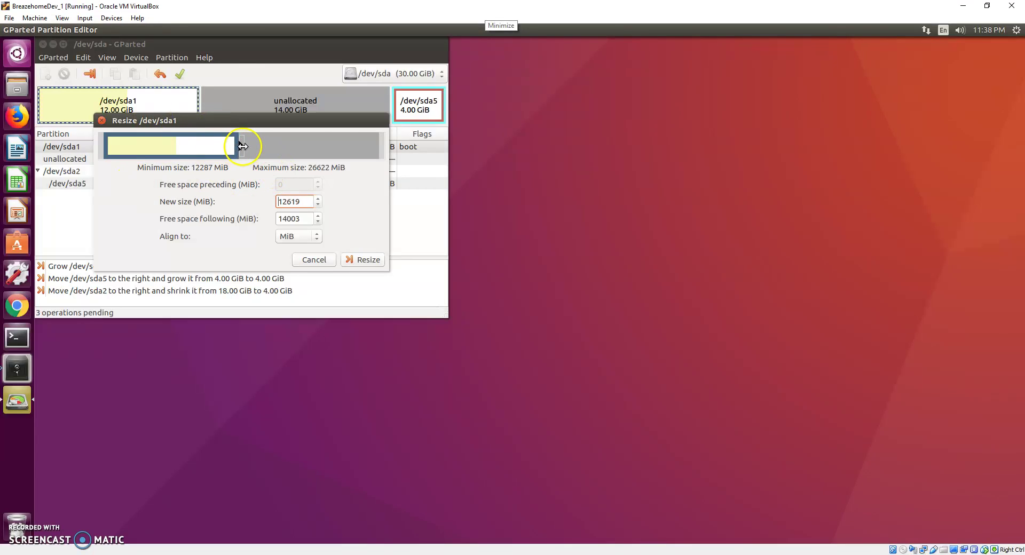
click(359, 259)
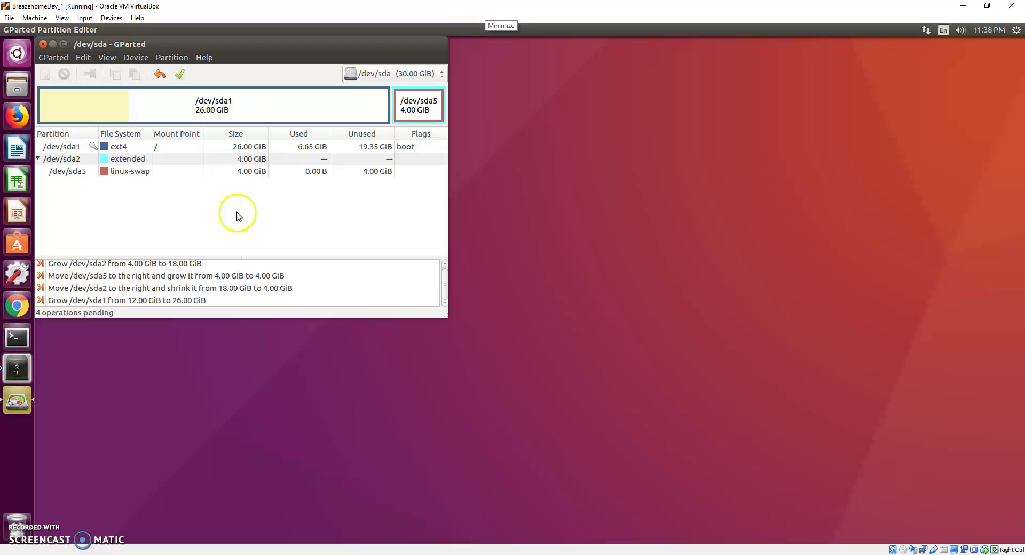
- Apply all four pending operations to the disk and dismiss the report
click(82, 63)
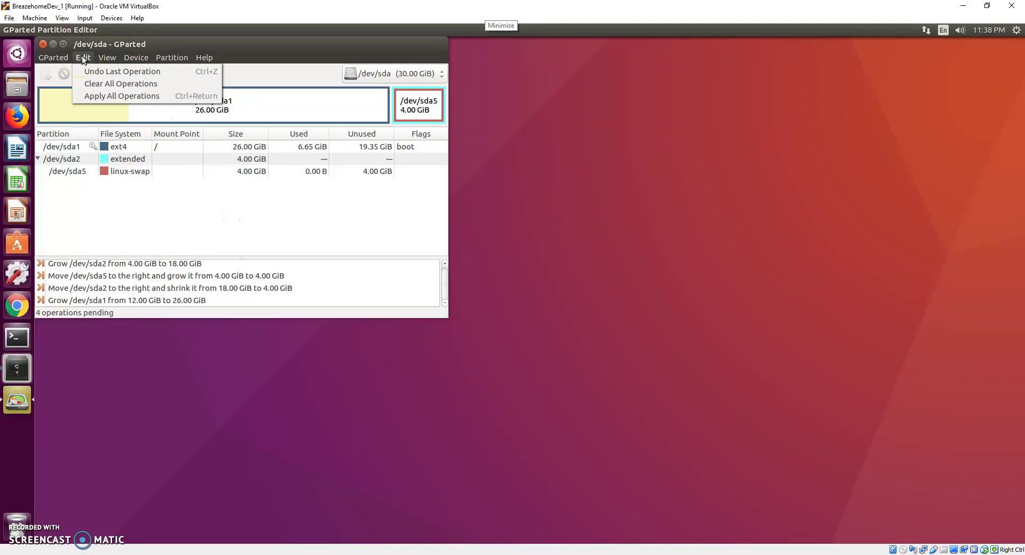
click(130, 95)
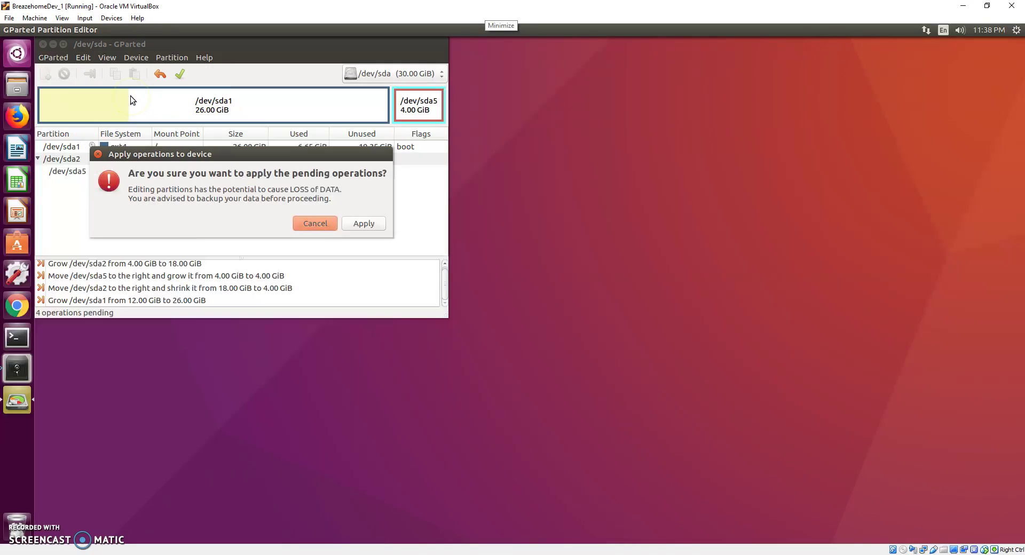
click(352, 223)
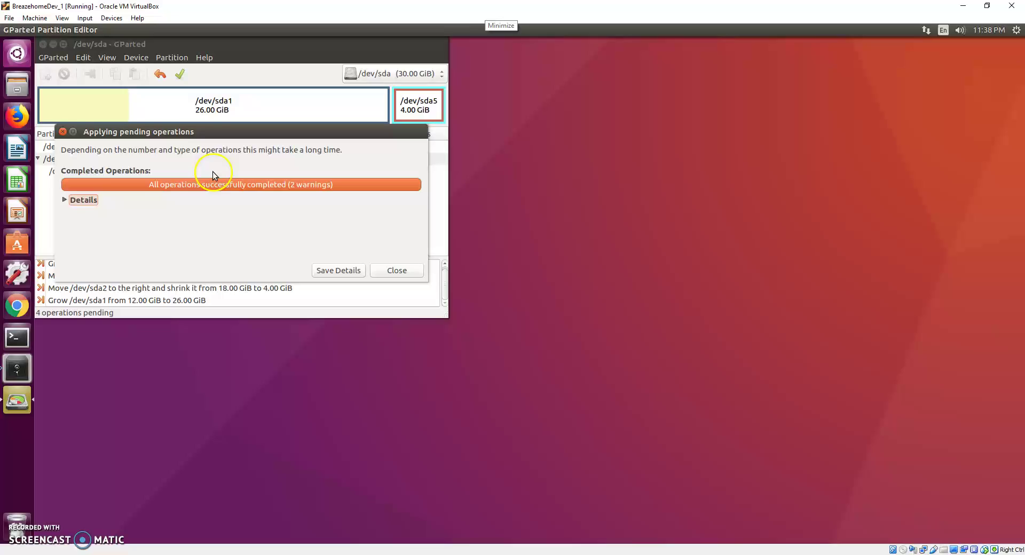
click(389, 272)
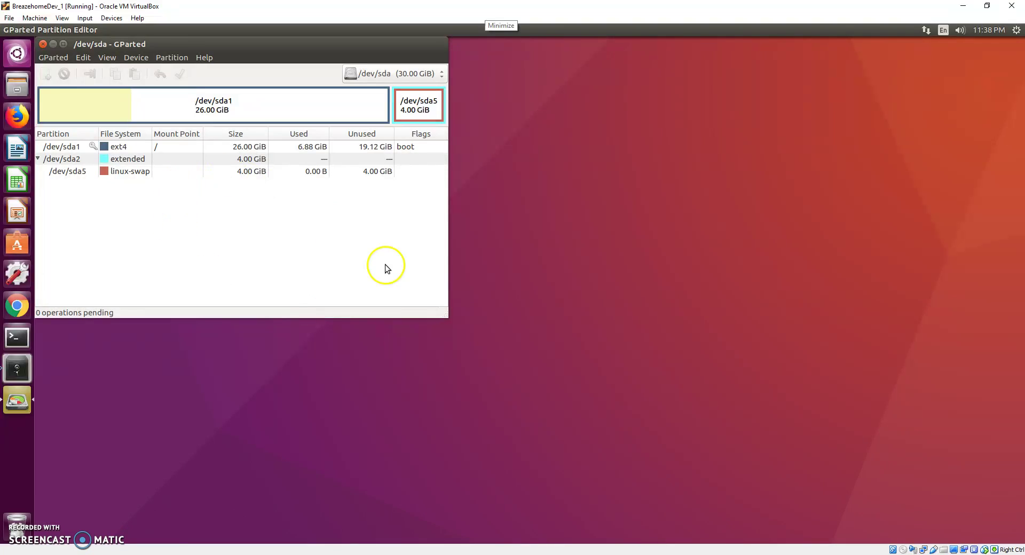
- Turn swap back on for /dev/sda5 and close GParted
right_click(118, 177)
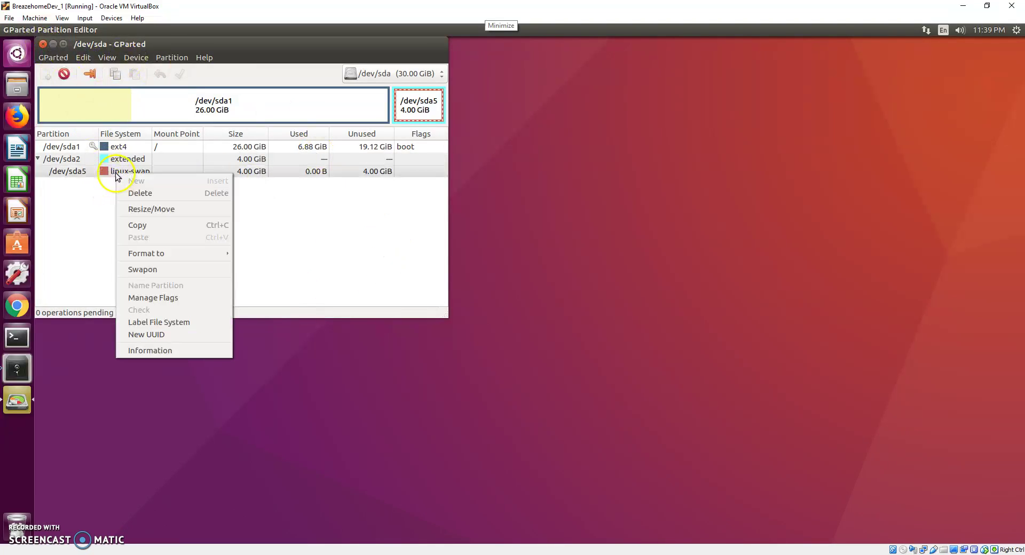
click(148, 270)
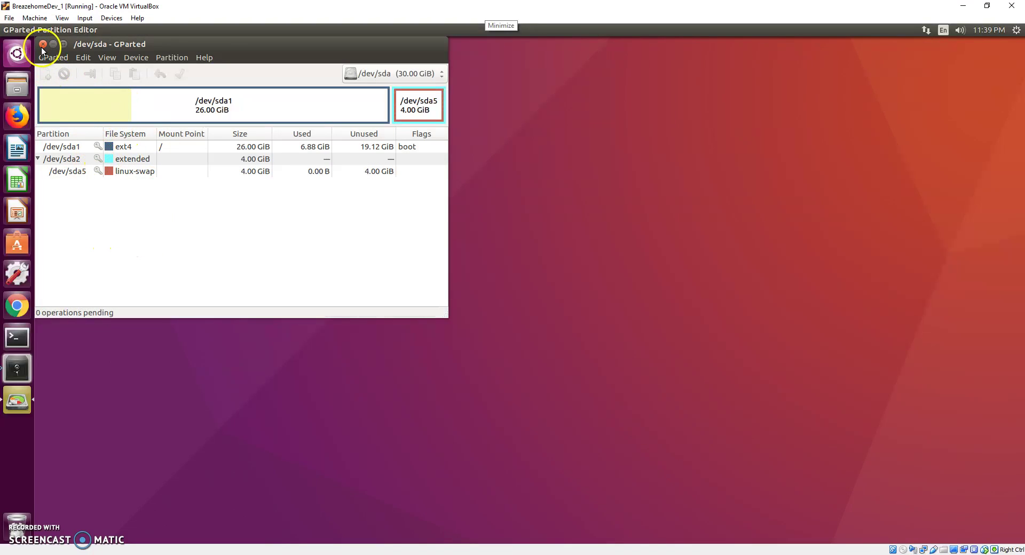
click(42, 45)
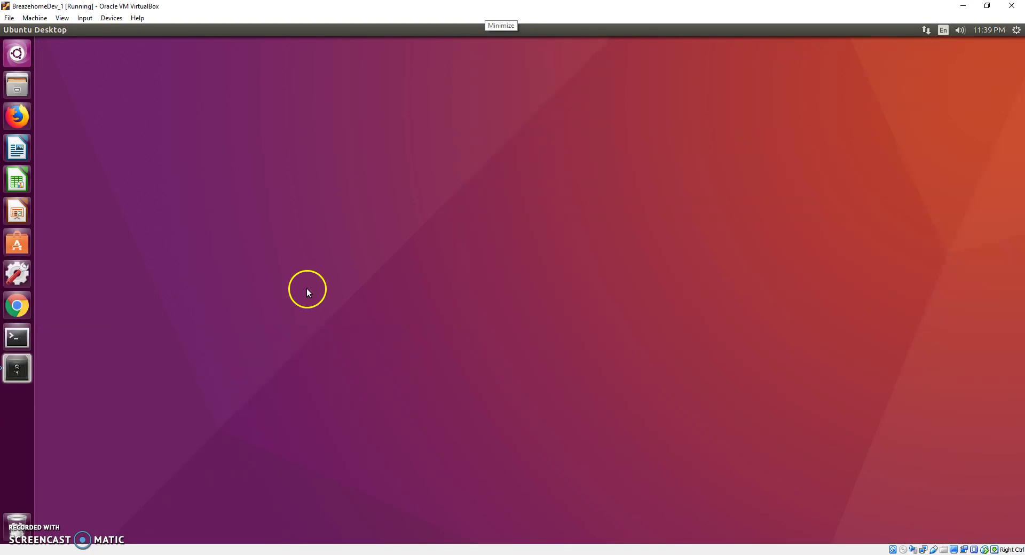
- Shut down the Ubuntu VM and boot it again from VirtualBox, ignoring the disk-image warning
click(1015, 29)
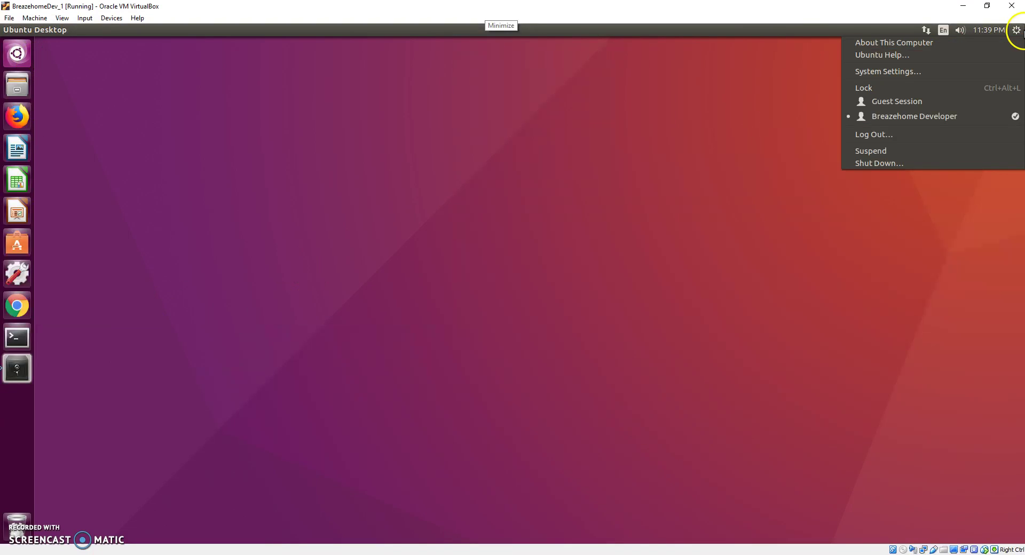
click(882, 162)
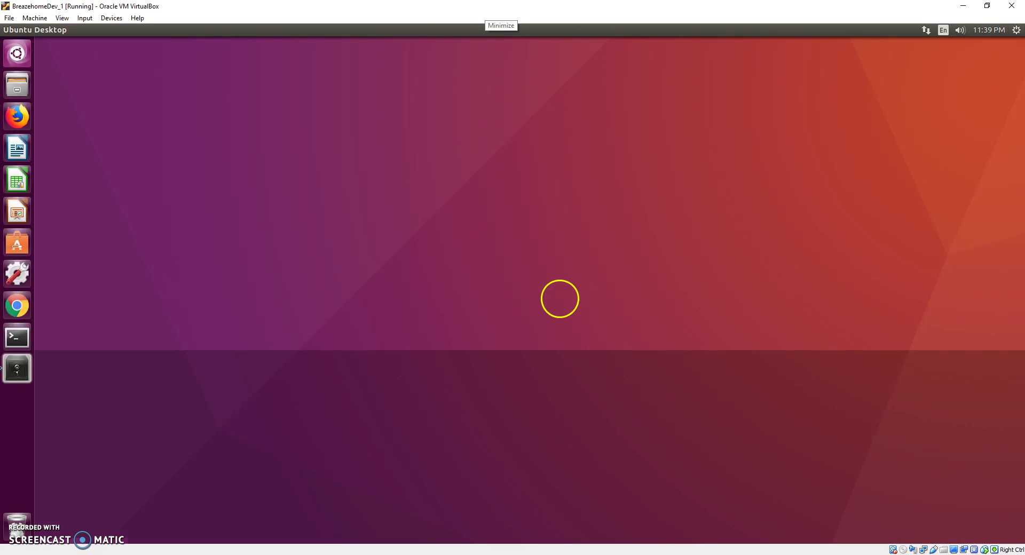
click(557, 302)
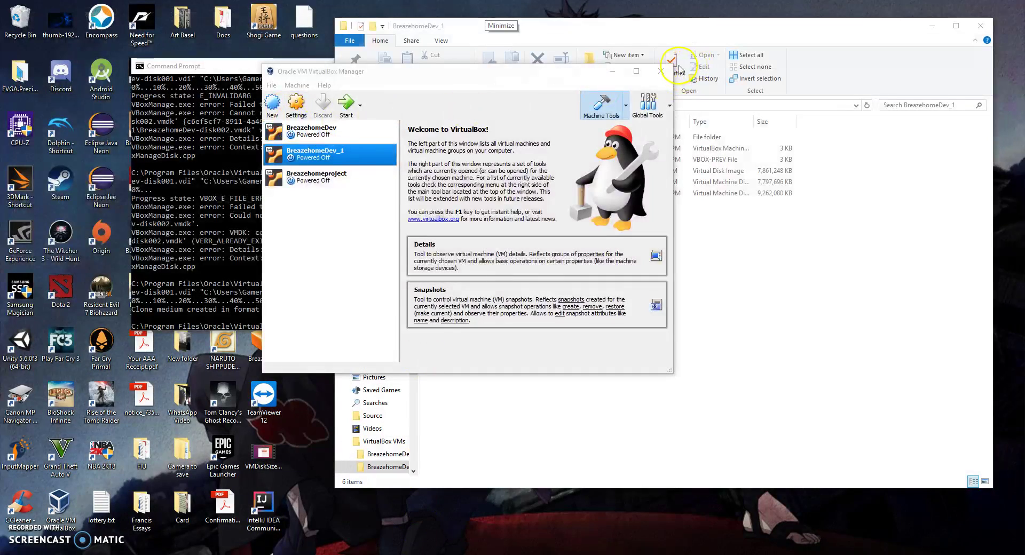
click(661, 71)
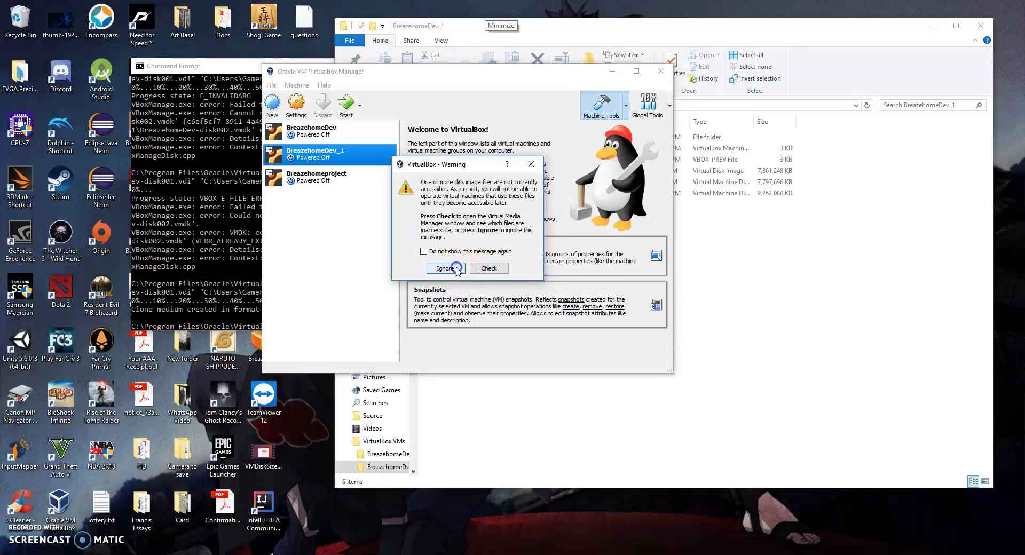
click(445, 268)
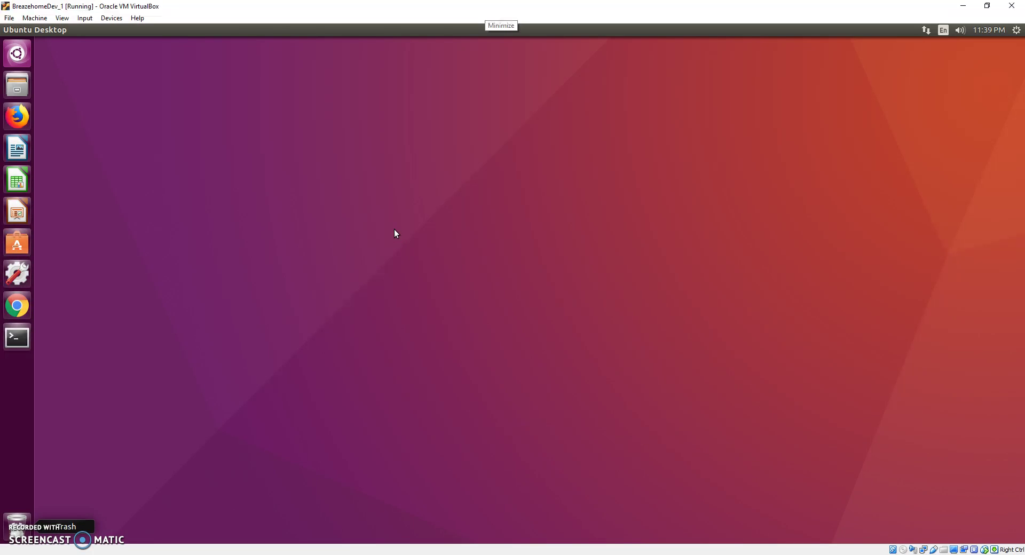
key(super)
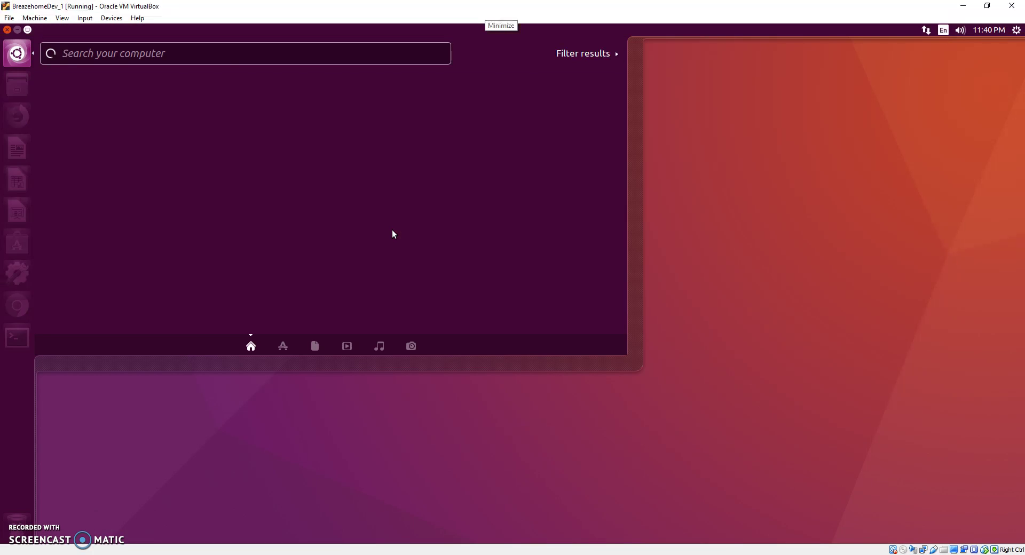
text(disks)
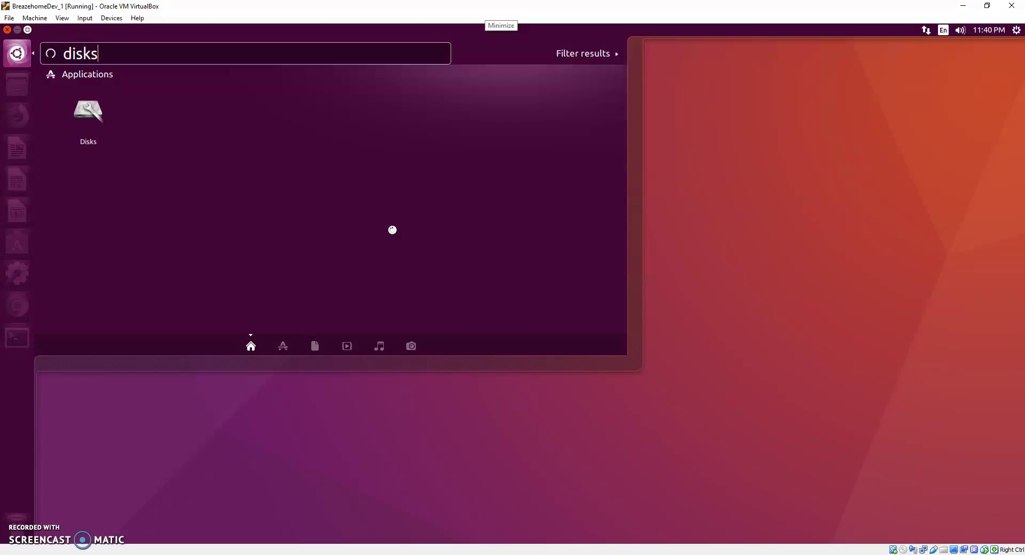
key(Return)
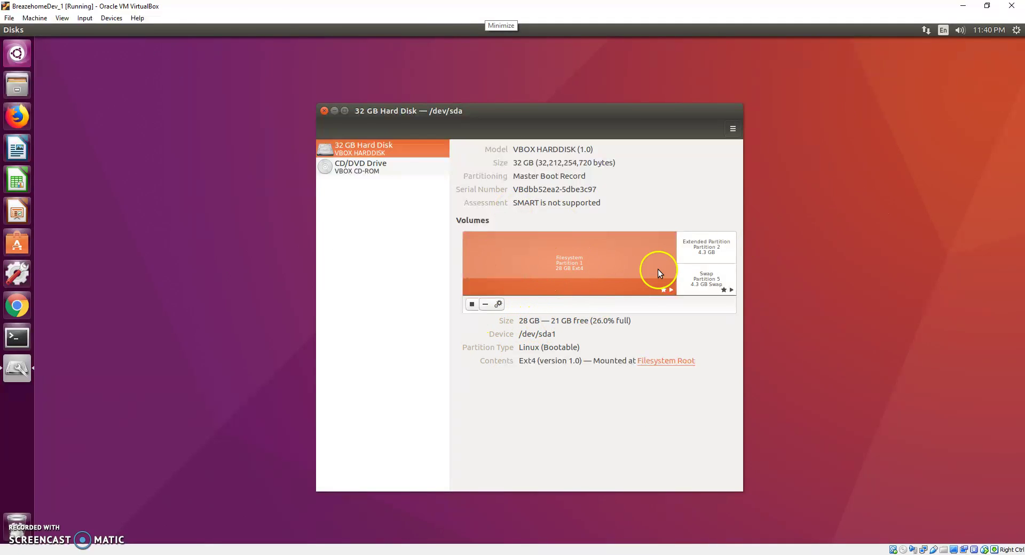
click(324, 111)
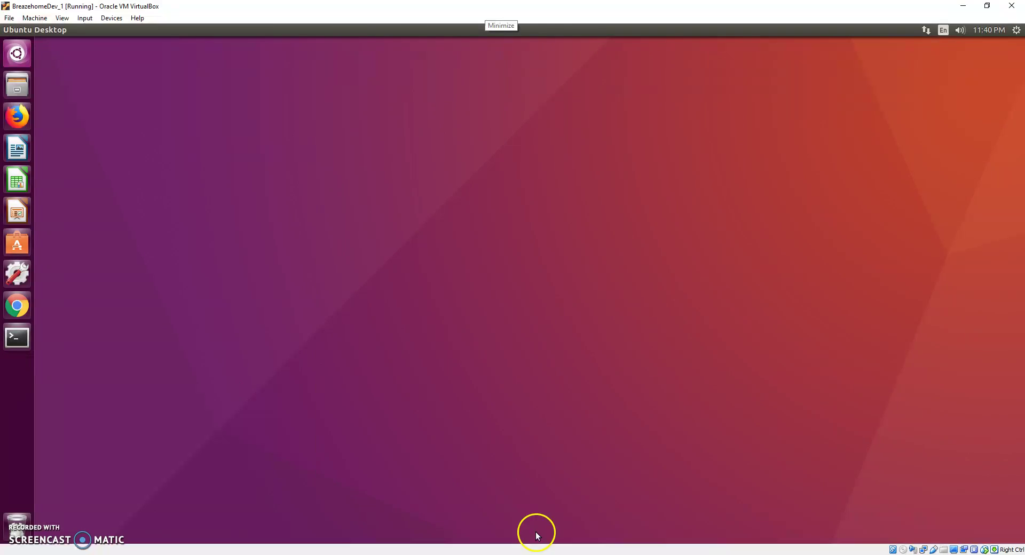